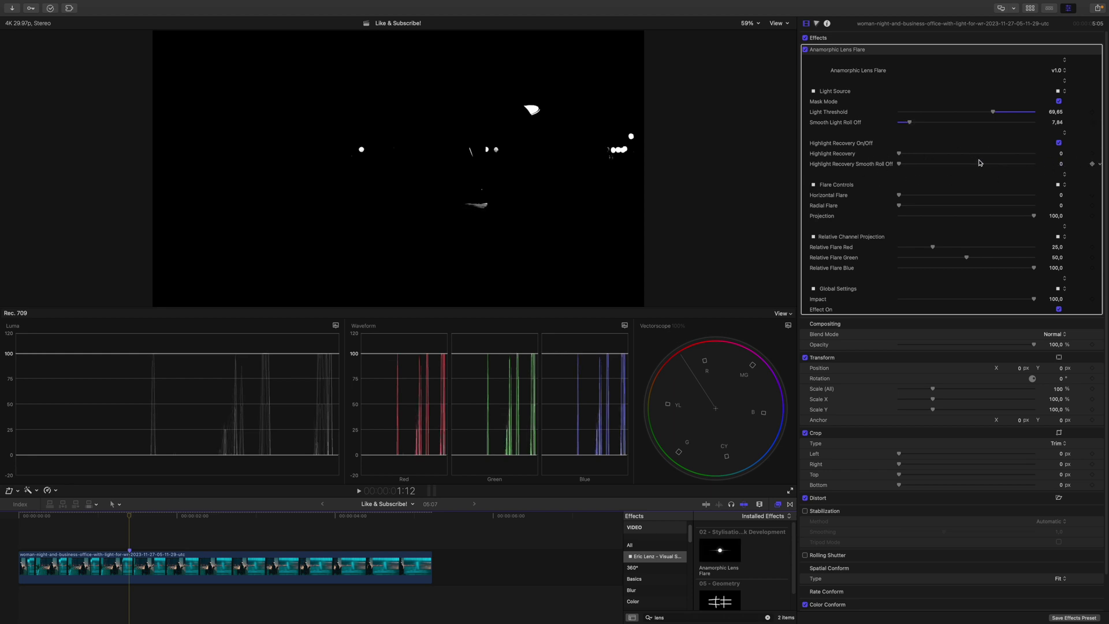
Turn off Mask Mode and set the Radial Flare to about 9.3, comparing the image with the lens flare effect off and on
{"action": "left_click", "coordinate": [1059, 102]}
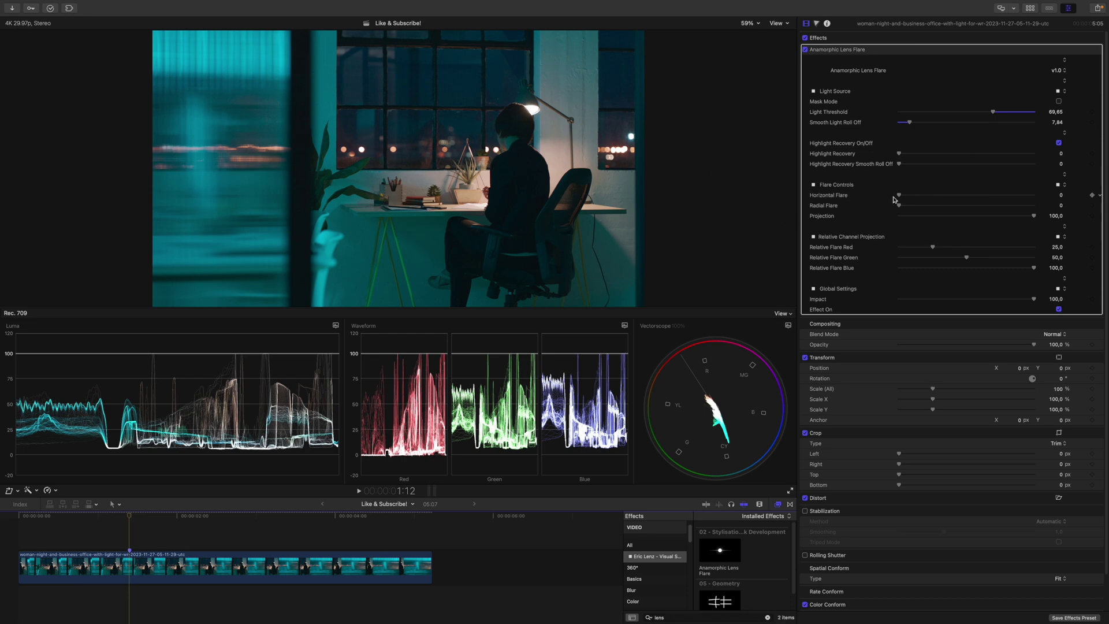
{"action": "left_click_drag", "start_coordinate": [900, 207], "coordinate": [912, 206]}
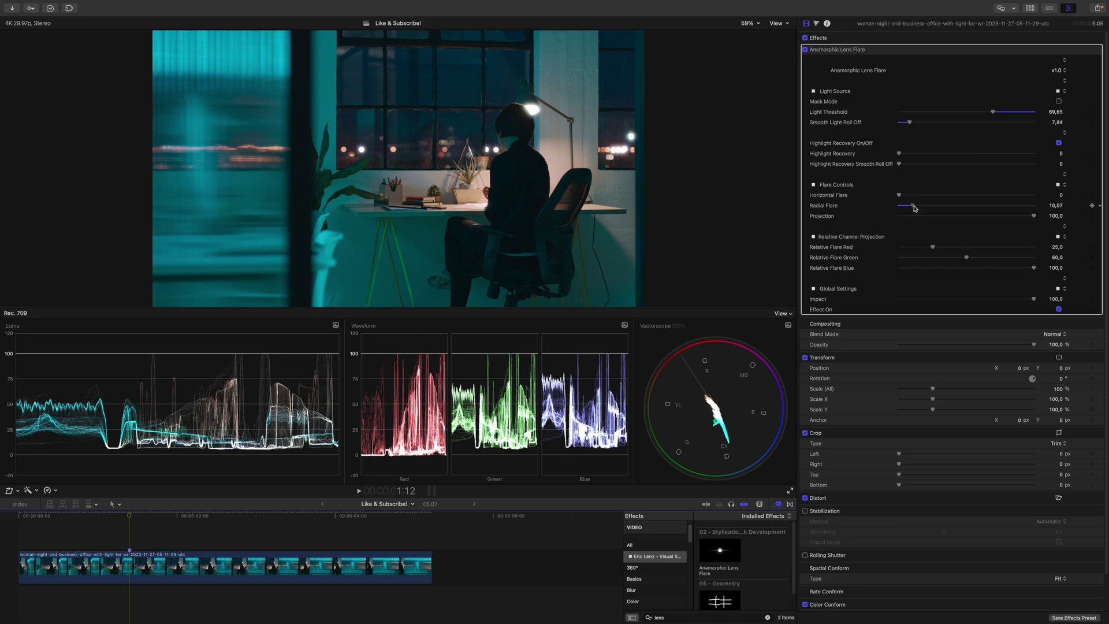
{"action": "left_click", "coordinate": [805, 50]}
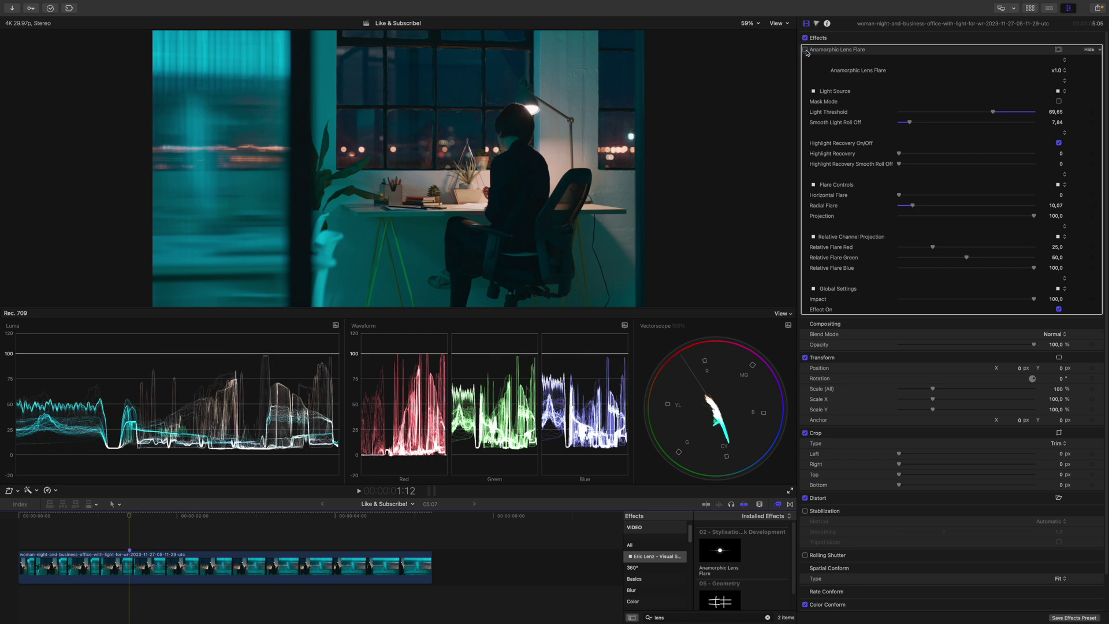
{"action": "left_click", "coordinate": [805, 50]}
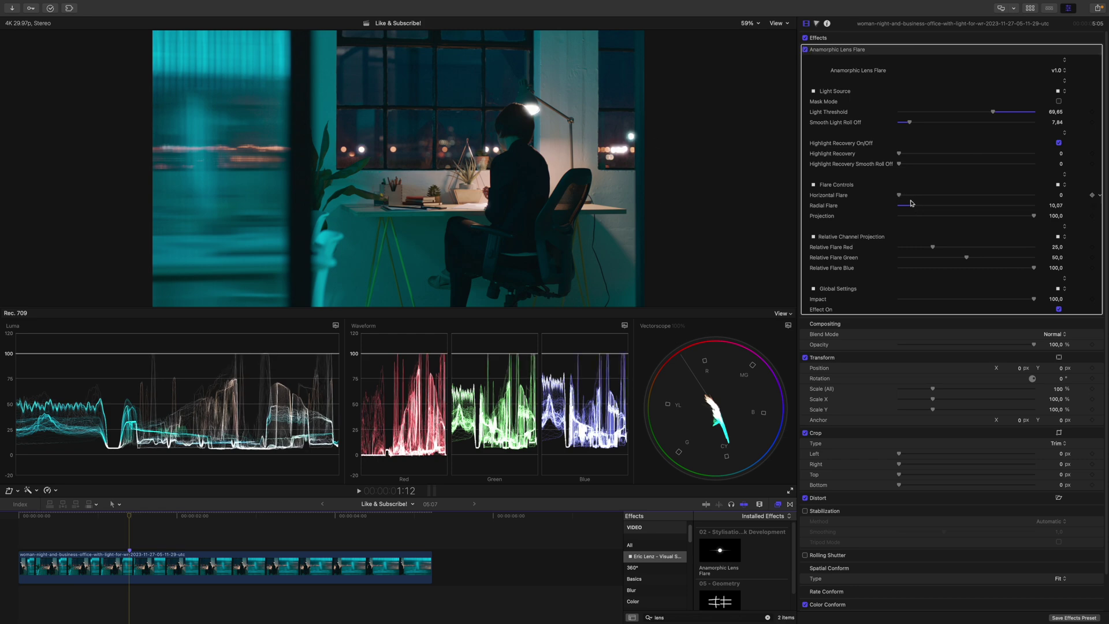
{"action": "left_click_drag", "start_coordinate": [914, 208], "coordinate": [912, 209]}
{"action": "left_click", "coordinate": [805, 50]}
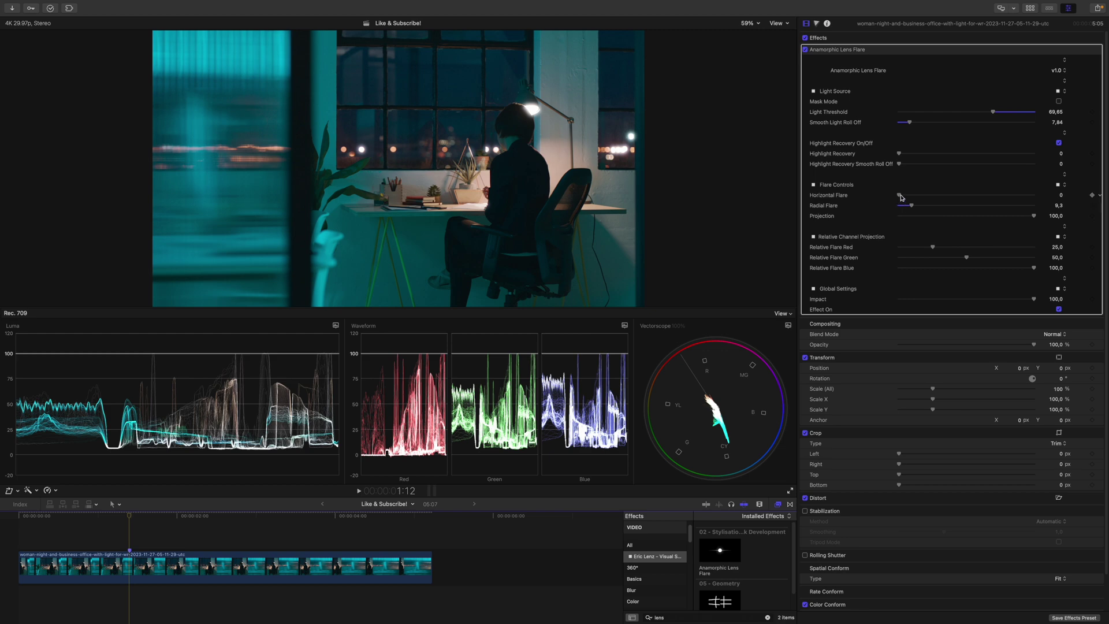
Set the Anamorphic Lens Flare's Horizontal Flare to about 79.2
{"action": "left_click_drag", "start_coordinate": [900, 197], "coordinate": [975, 196]}
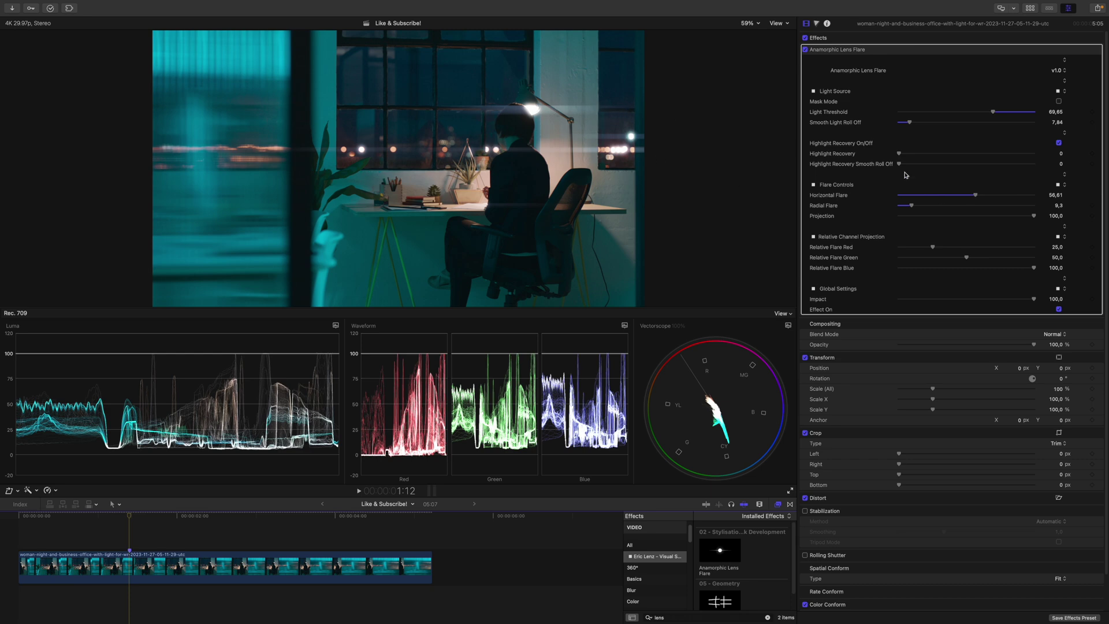
{"action": "left_click_drag", "start_coordinate": [981, 197], "coordinate": [1005, 196]}
Try Relative Flare Red, Green and Blue at 0 and restore them to 25, 50 and 100
{"action": "left_click_drag", "start_coordinate": [966, 257], "coordinate": [854, 273]}
{"action": "left_click_drag", "start_coordinate": [958, 254], "coordinate": [780, 264]}
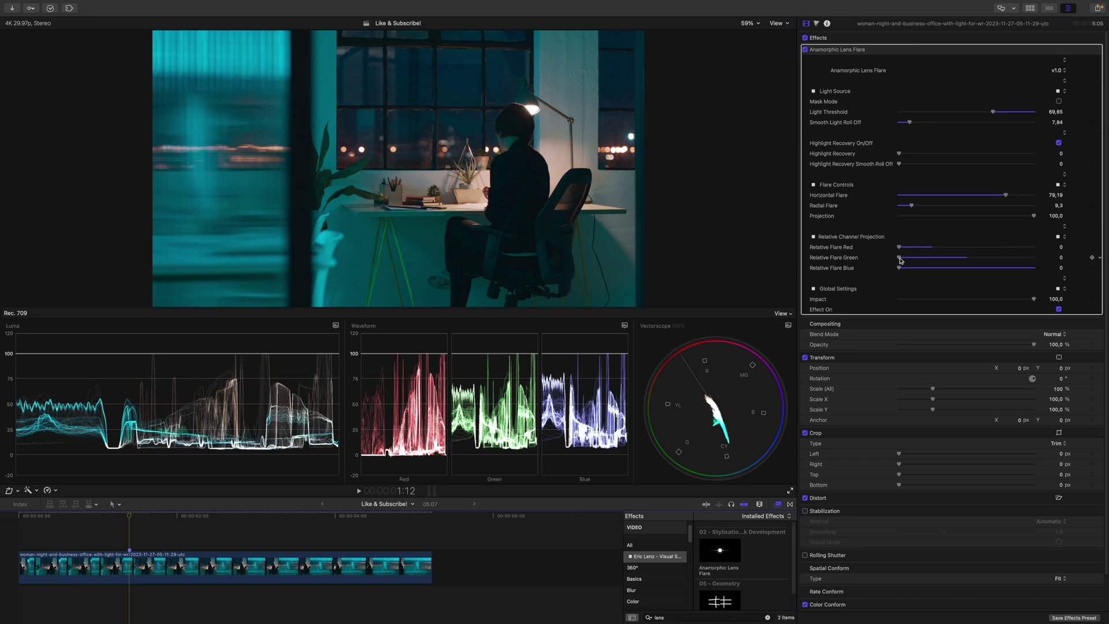
{"action": "left_click_drag", "start_coordinate": [899, 257], "coordinate": [813, 272]}
{"action": "left_click_drag", "start_coordinate": [903, 269], "coordinate": [1107, 252]}
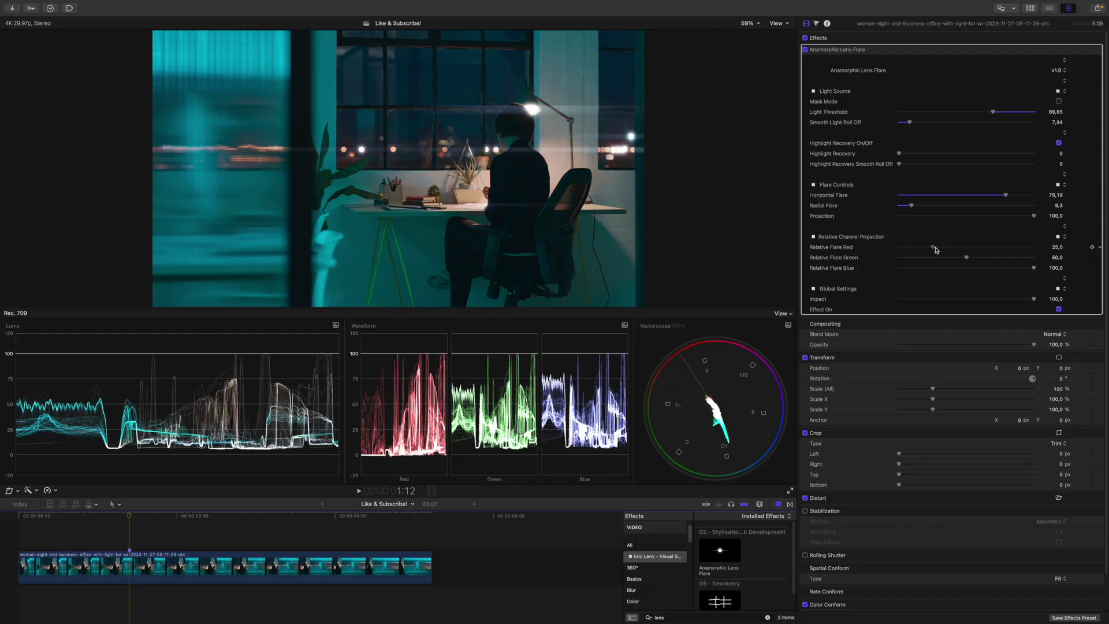
Set Relative Flare Red to about 9.3 and Relative Flare Green to about 34.8
{"action": "mouse_move", "coordinate": [934, 250]}
{"action": "left_mouse_down"}
{"action": "mouse_move", "coordinate": [913, 257]}
{"action": "mouse_move", "coordinate": [963, 259]}
{"action": "mouse_move", "coordinate": [935, 265]}
{"action": "left_mouse_up"}
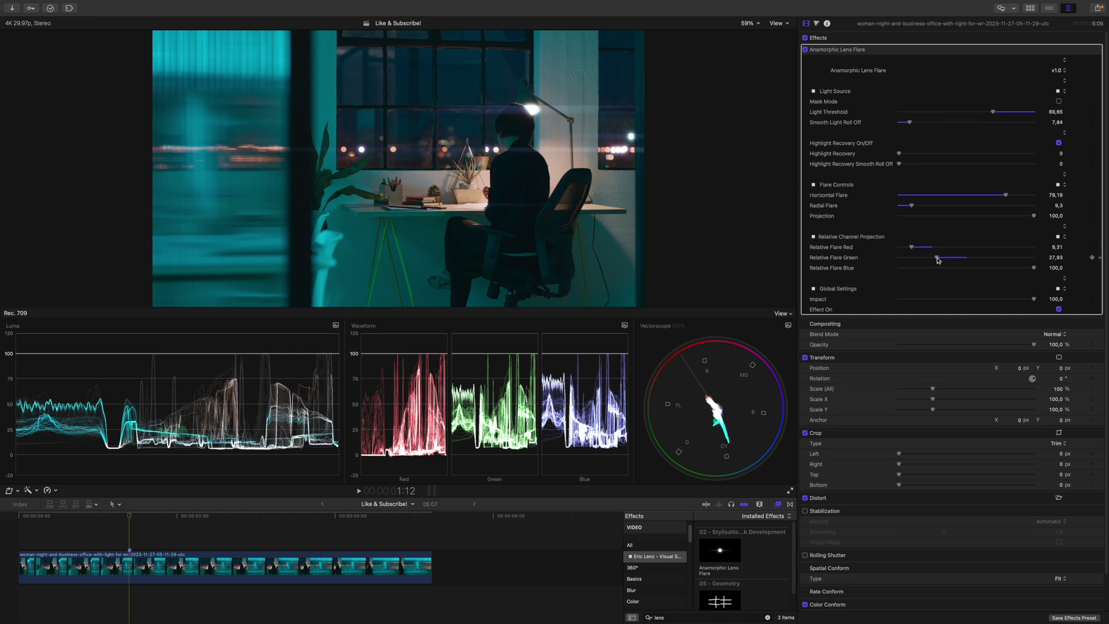
{"action": "left_click_drag", "start_coordinate": [937, 261], "coordinate": [941, 259]}
Place the luma scope's reference line at about 104 and compare the waveform with the lens flare effect off and on
{"action": "left_click", "coordinate": [804, 49]}
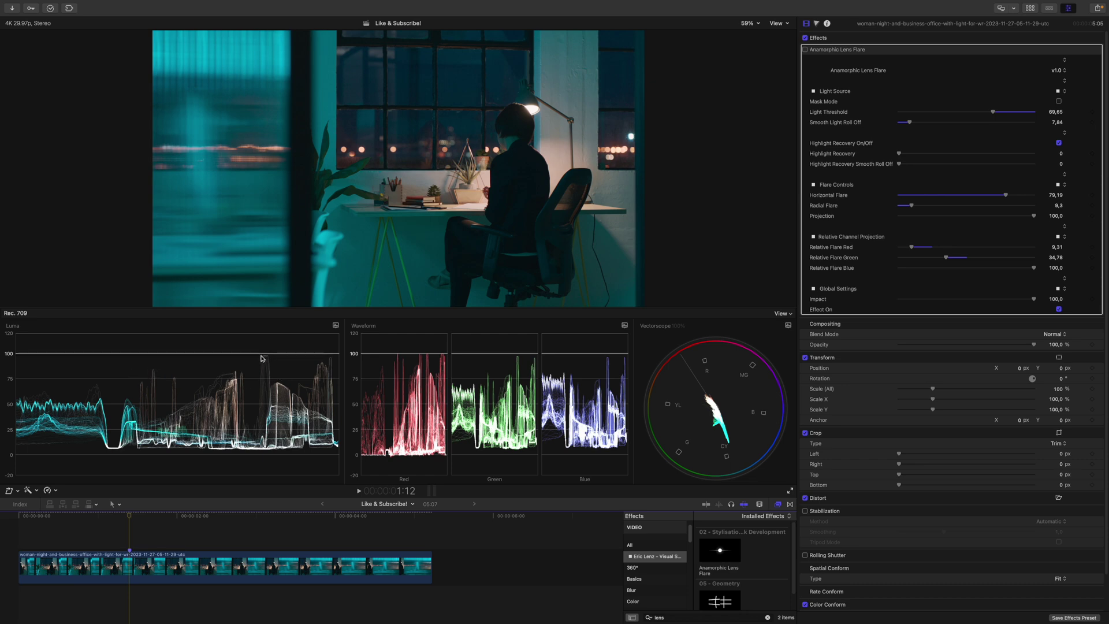
{"action": "mouse_move", "coordinate": [269, 356]}
{"action": "left_mouse_down"}
{"action": "mouse_move", "coordinate": [271, 376]}
{"action": "mouse_move", "coordinate": [283, 350]}
{"action": "left_mouse_up"}
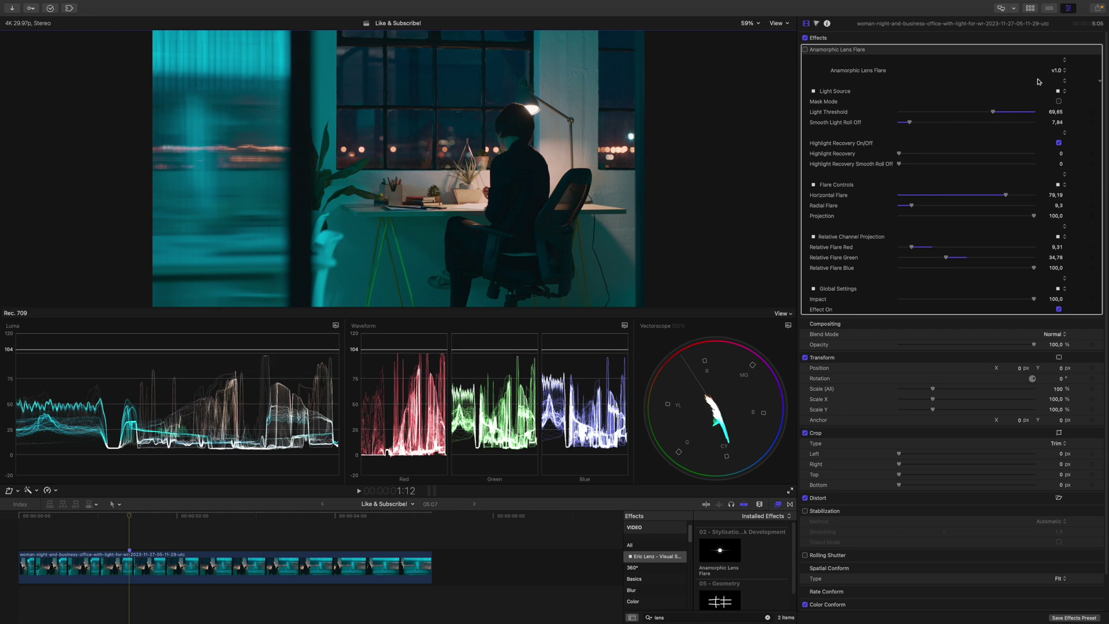
{"action": "left_click", "coordinate": [806, 51]}
{"action": "left_click", "coordinate": [806, 50]}
{"action": "left_click", "coordinate": [806, 51]}
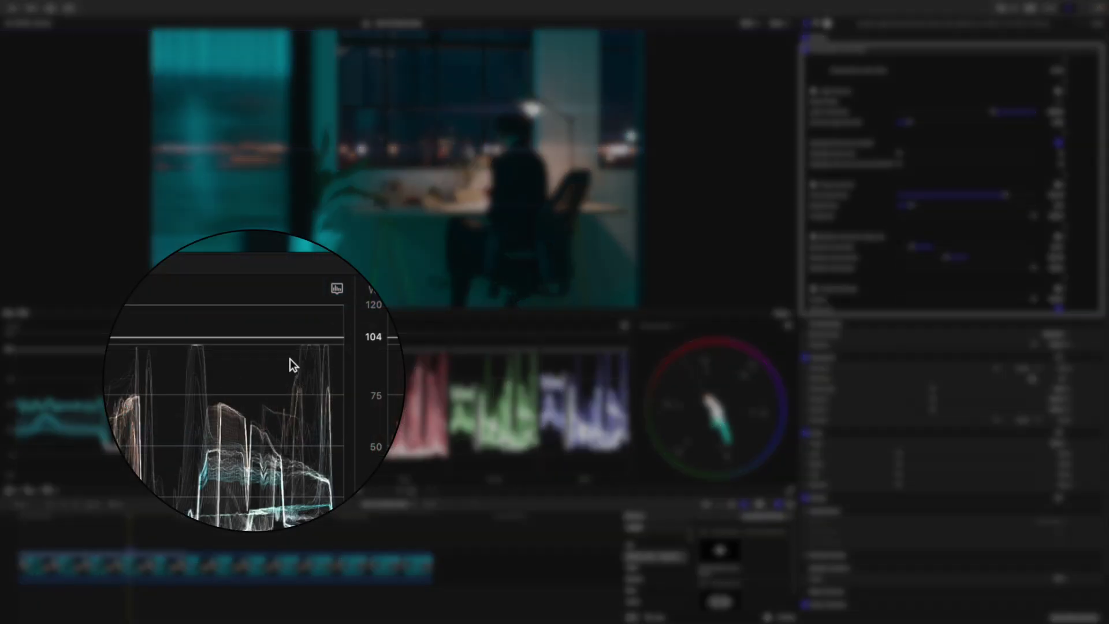
{"action": "left_click", "coordinate": [806, 51]}
{"action": "left_click", "coordinate": [807, 51]}
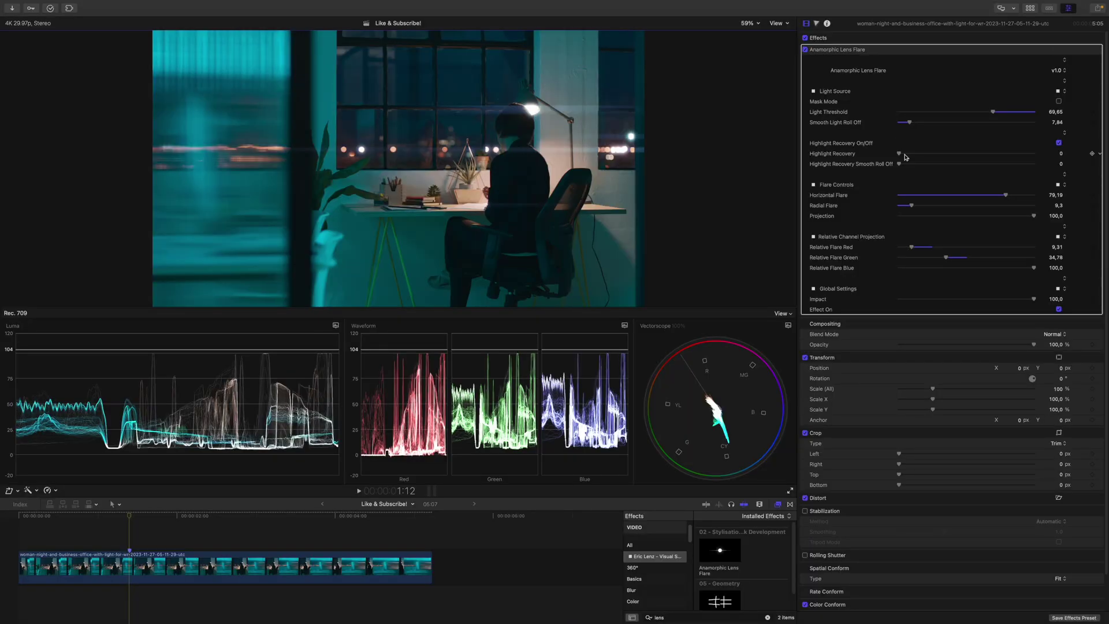
Set Highlight Recovery to about 37.3 and its Smooth Roll Off to about 36.1, checking the highlights at 400% with the effect off and on
{"action": "left_click", "coordinate": [749, 23]}
{"action": "left_click", "coordinate": [758, 105]}
{"action": "left_click_drag", "start_coordinate": [778, 168], "coordinate": [789, 166]}
{"action": "left_click_drag", "start_coordinate": [899, 155], "coordinate": [943, 165]}
{"action": "left_click", "coordinate": [933, 165]}
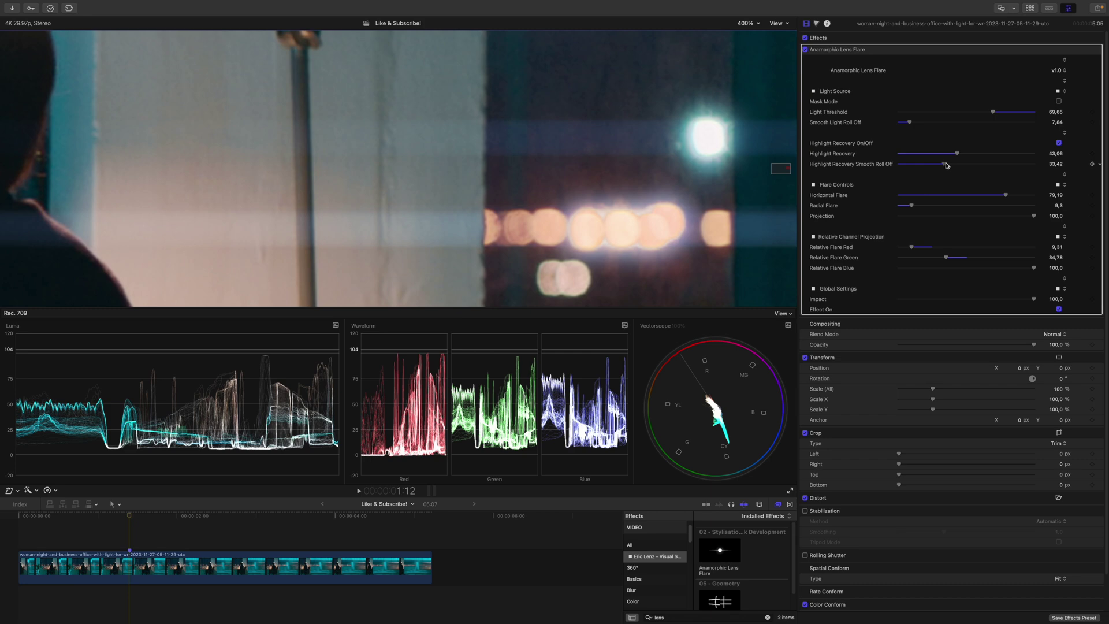
{"action": "left_click", "coordinate": [805, 49]}
{"action": "left_click", "coordinate": [806, 50]}
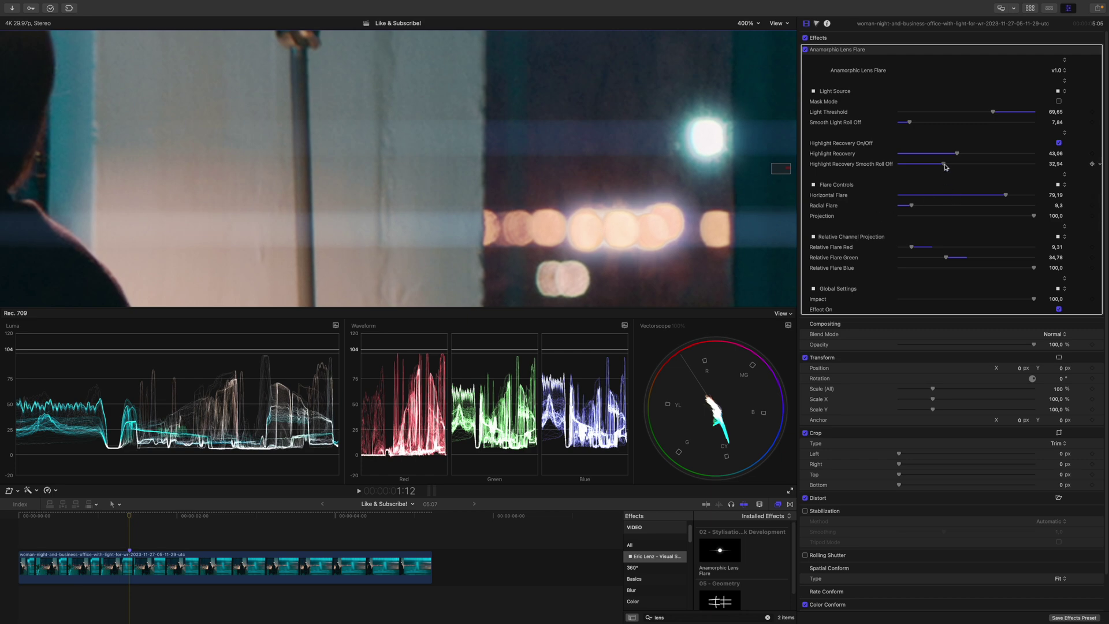
{"action": "mouse_move", "coordinate": [943, 164]}
{"action": "left_mouse_down"}
{"action": "mouse_move", "coordinate": [930, 165]}
{"action": "mouse_move", "coordinate": [947, 164]}
{"action": "left_mouse_up"}
{"action": "left_click", "coordinate": [805, 50]}
{"action": "left_click", "coordinate": [806, 50]}
{"action": "left_click", "coordinate": [746, 24]}
{"action": "left_click", "coordinate": [750, 36]}
Set the flare Projection to about 45.5 and the Radial Flare to about 7.2, checking the window lights at 400%
{"action": "left_click_drag", "start_coordinate": [1033, 216], "coordinate": [898, 216]}
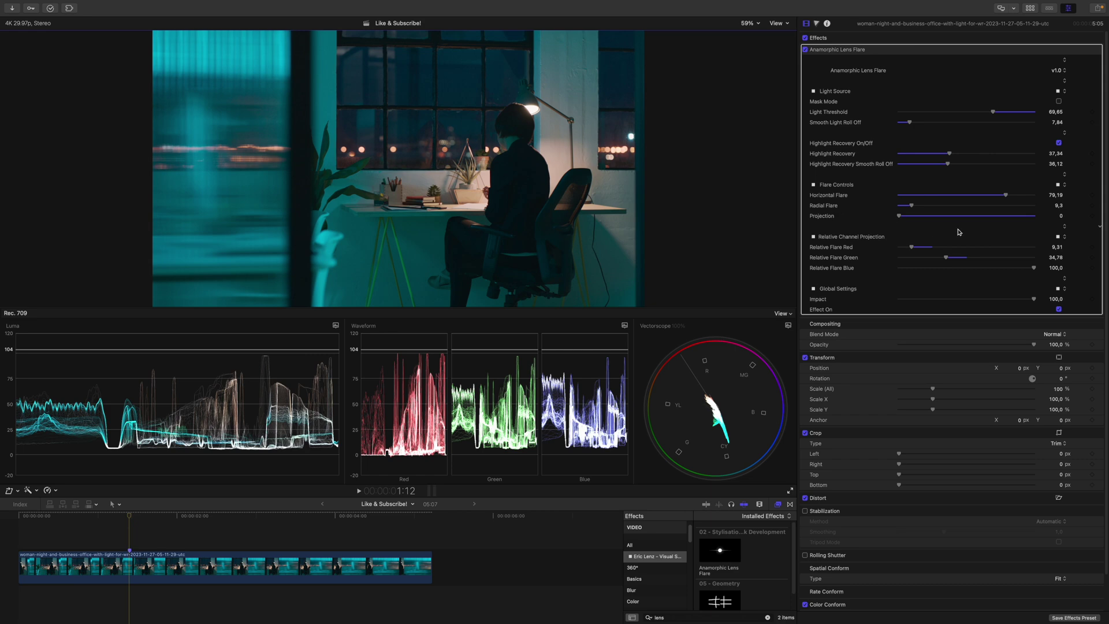
{"action": "left_click_drag", "start_coordinate": [899, 218], "coordinate": [959, 216]}
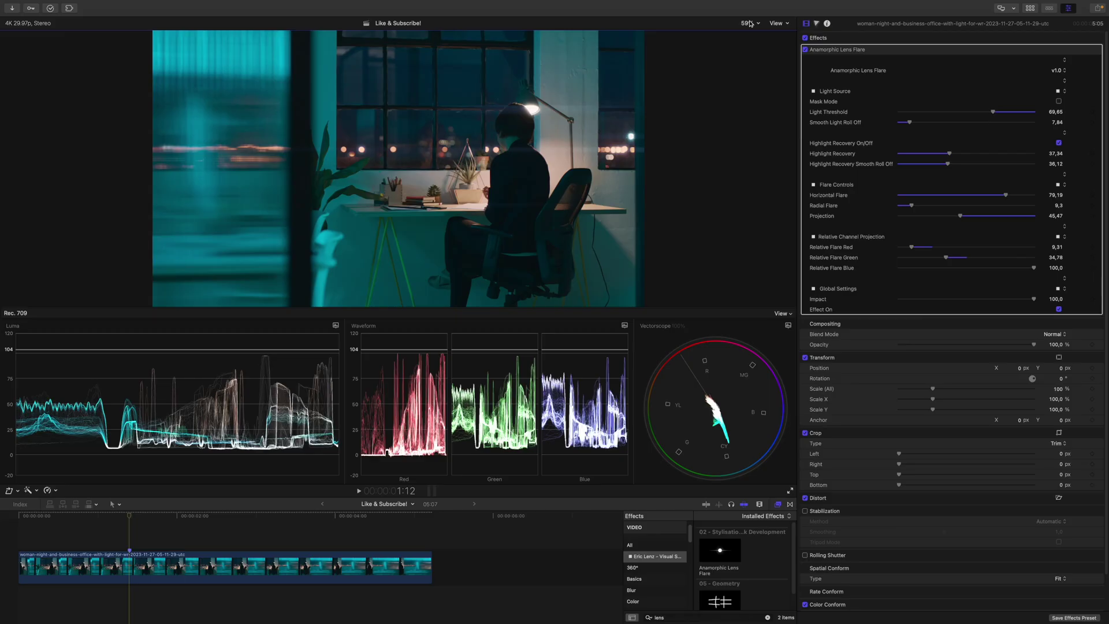
{"action": "left_click", "coordinate": [749, 23]}
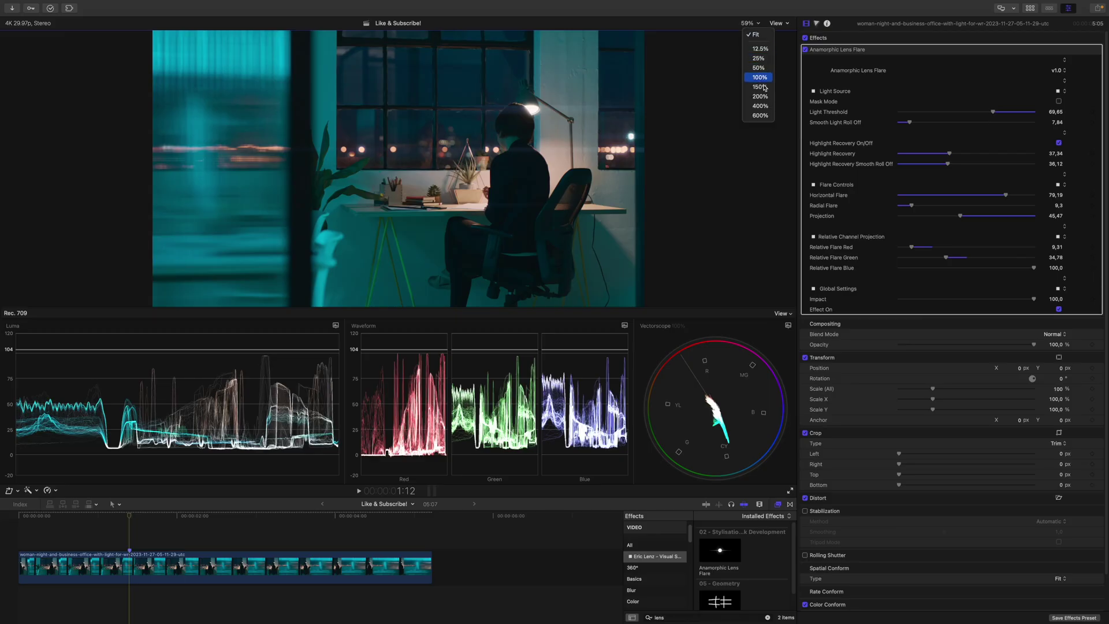
{"action": "left_click", "coordinate": [760, 106]}
{"action": "left_click_drag", "start_coordinate": [781, 172], "coordinate": [787, 167]}
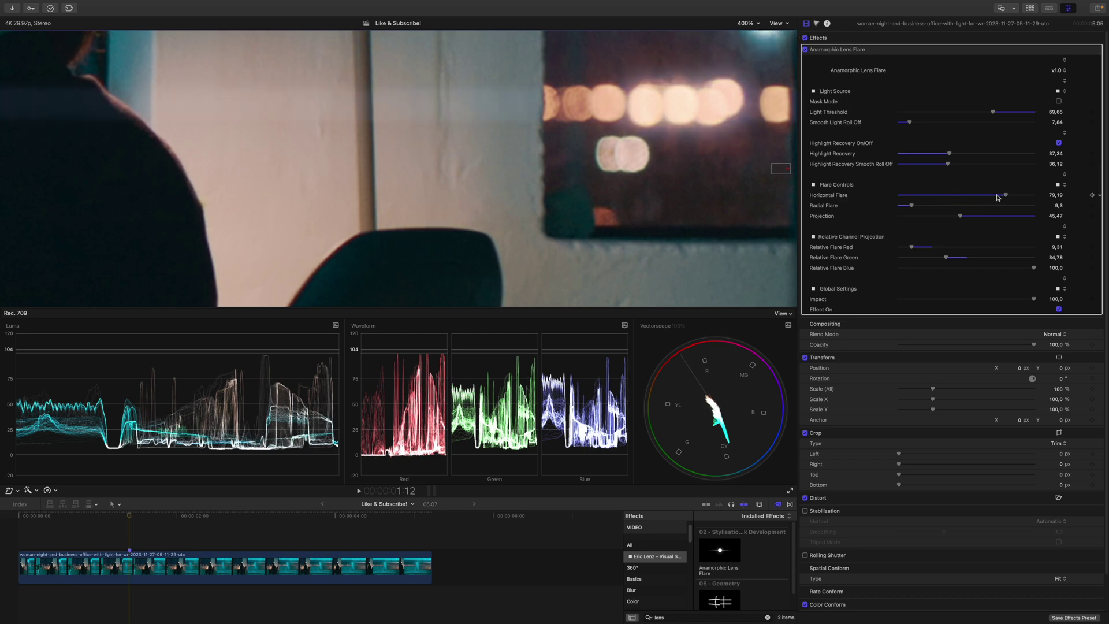
{"action": "left_click_drag", "start_coordinate": [912, 206], "coordinate": [909, 206]}
{"action": "left_click", "coordinate": [748, 23]}
{"action": "left_click", "coordinate": [751, 36]}
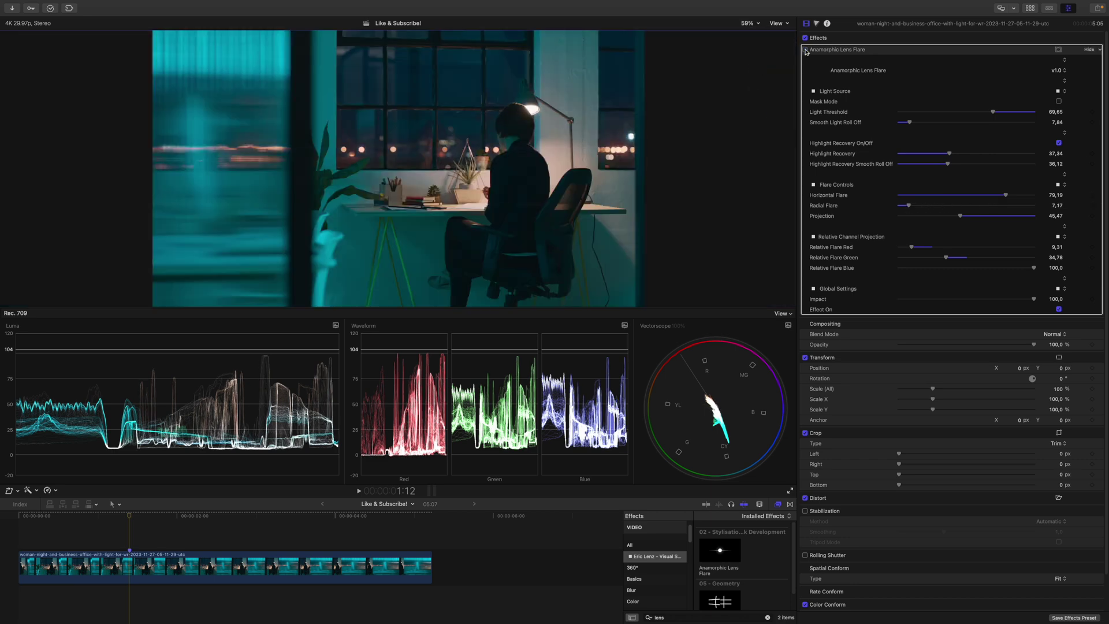